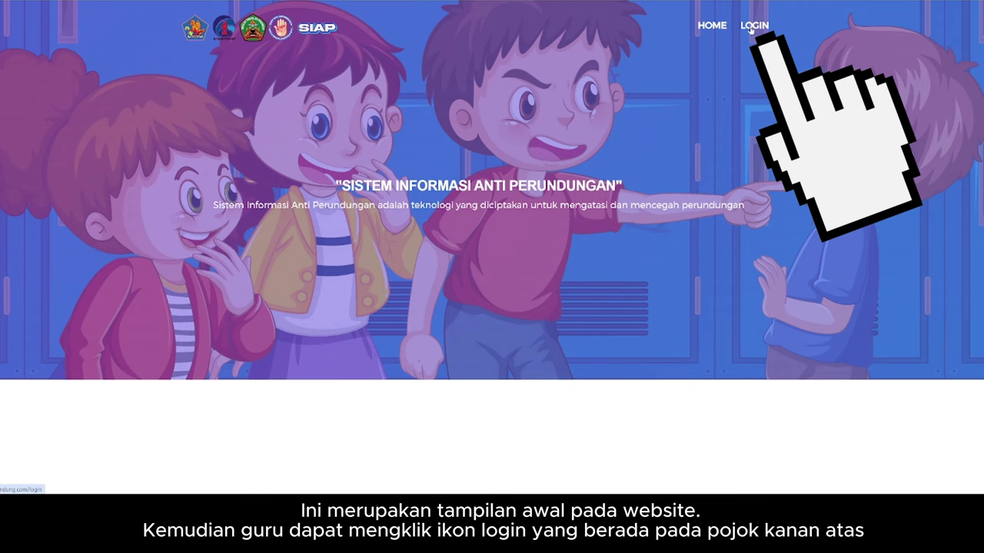
Step: Log in from the home page with the demo teacher account's username and password
left_click(753, 26)
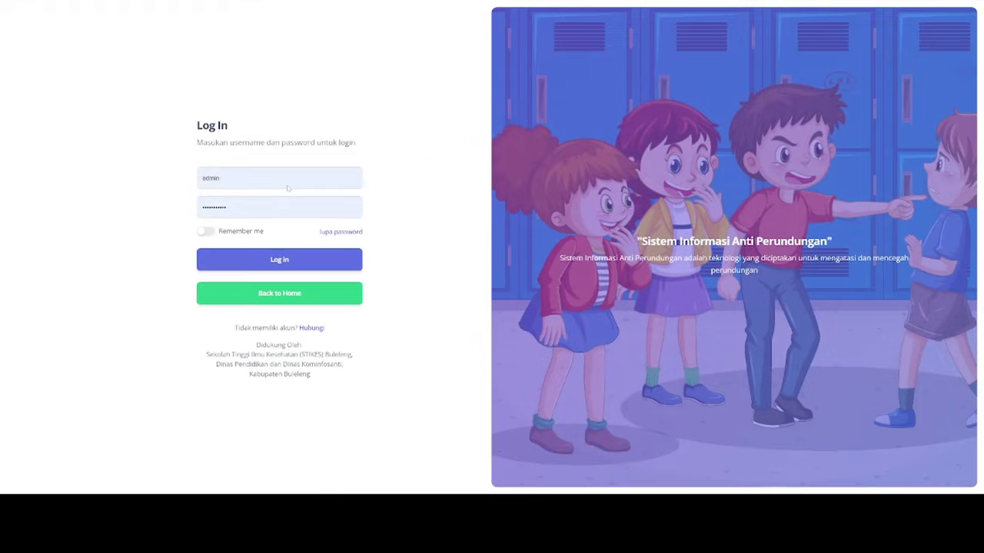
left_click_drag(196, 123, 355, 143)
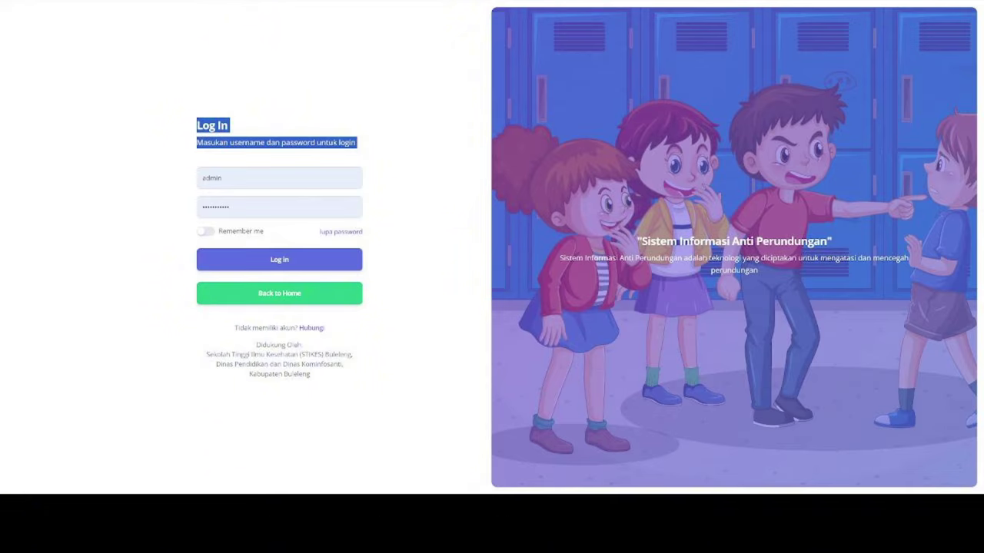
left_click(215, 178)
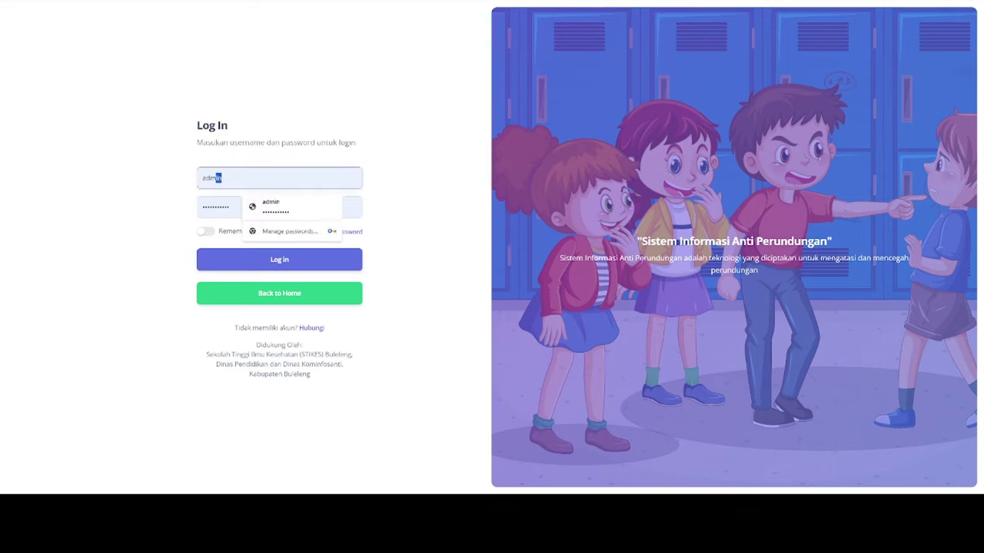
left_click_drag(222, 178, 189, 183)
type("AkunDemo")
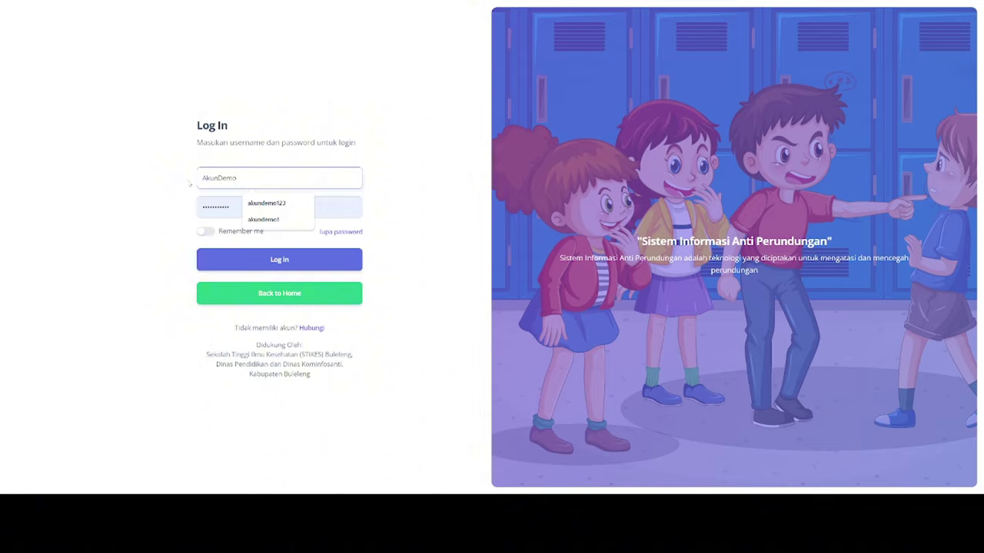
key("Tab")
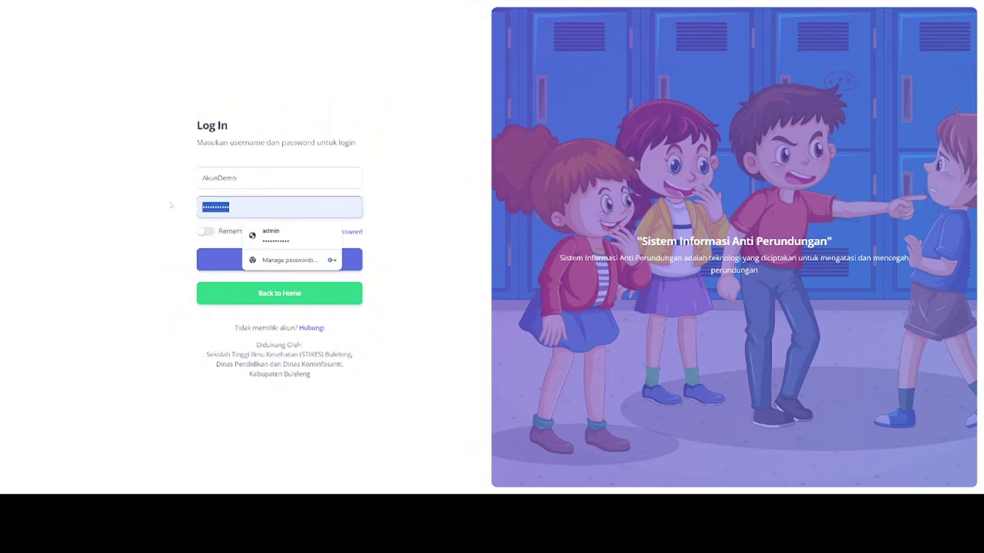
type("akunde")
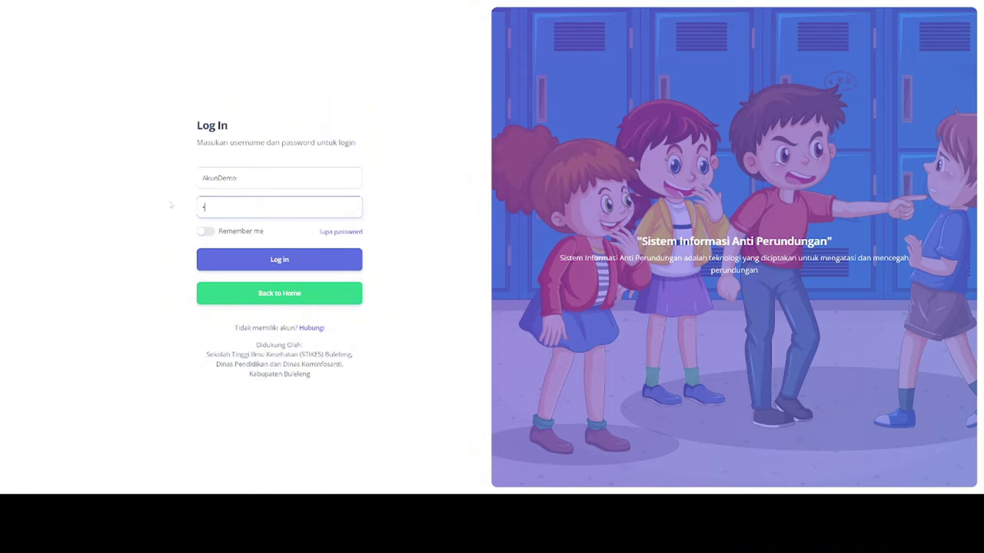
type("mo")
key("Return")
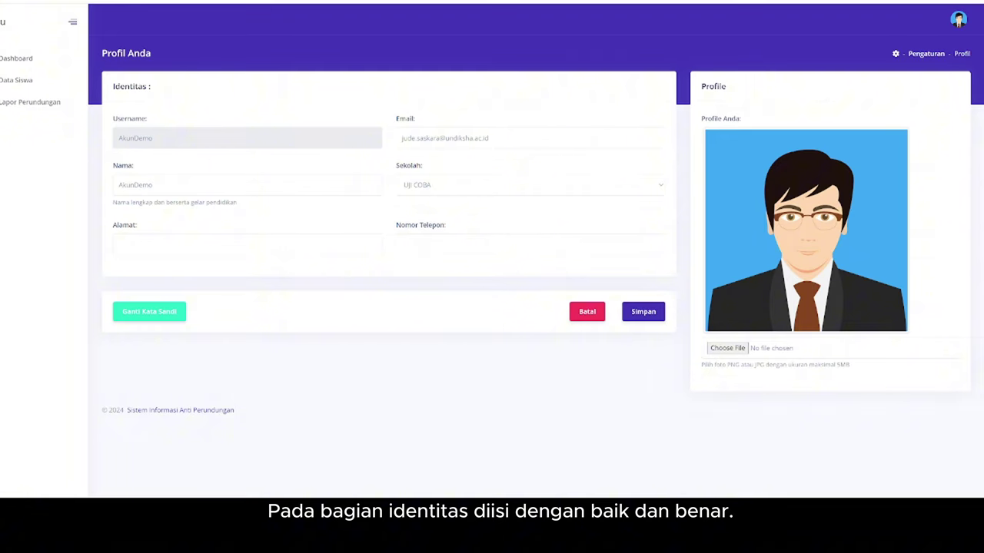
Step: Keep UJI COBA as the school, enter the address and phone number, and save the profile
left_click(451, 185)
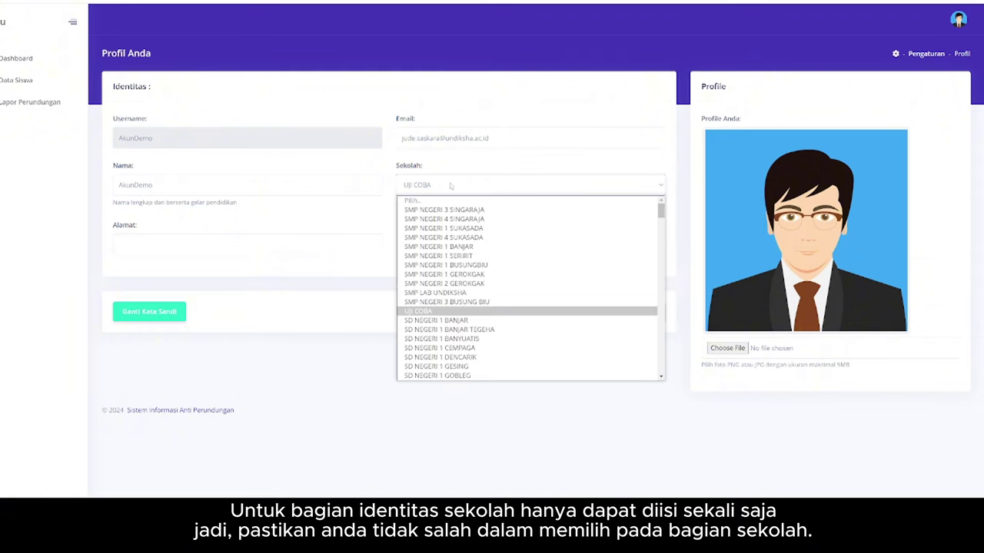
left_click(452, 185)
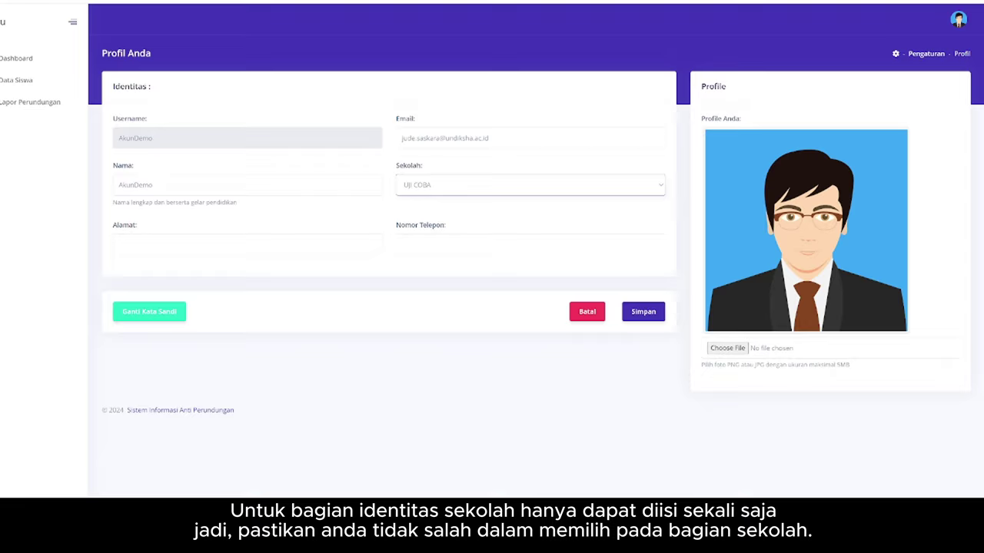
left_click(177, 245)
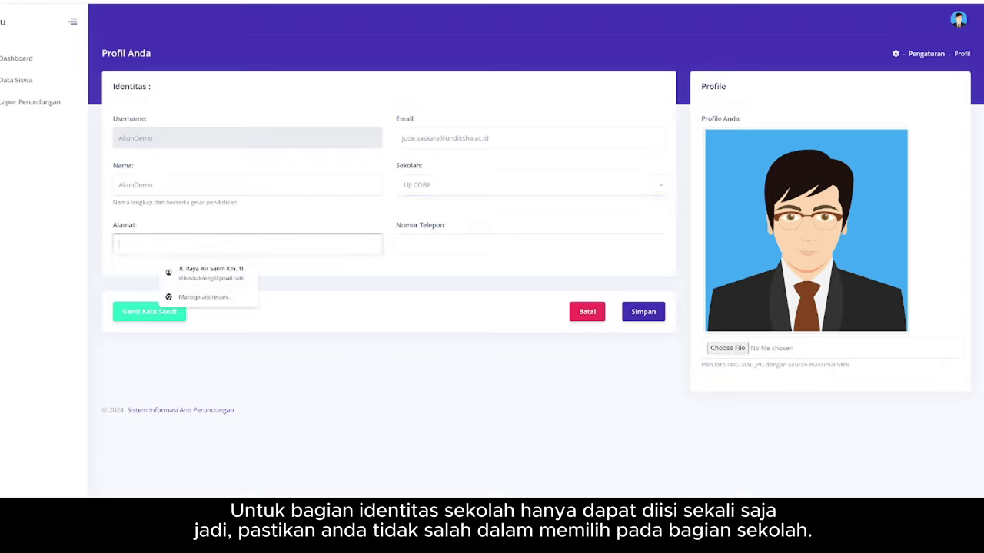
left_click(433, 271)
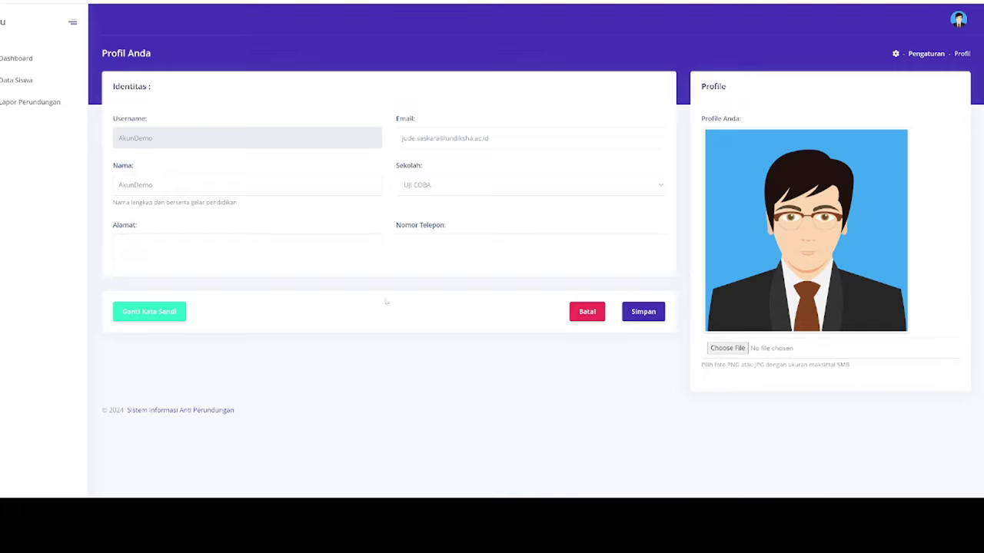
left_click(231, 244)
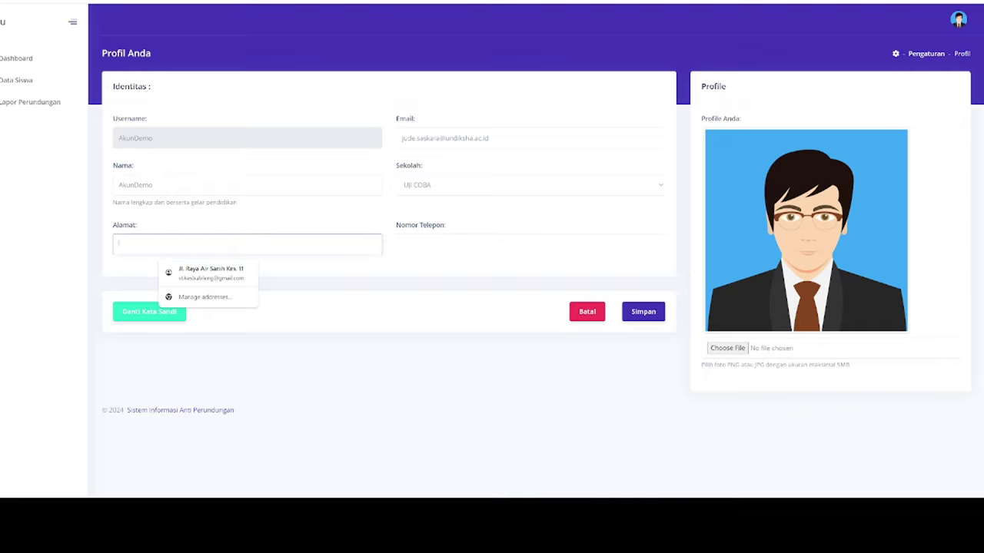
type("test")
left_click(401, 244)
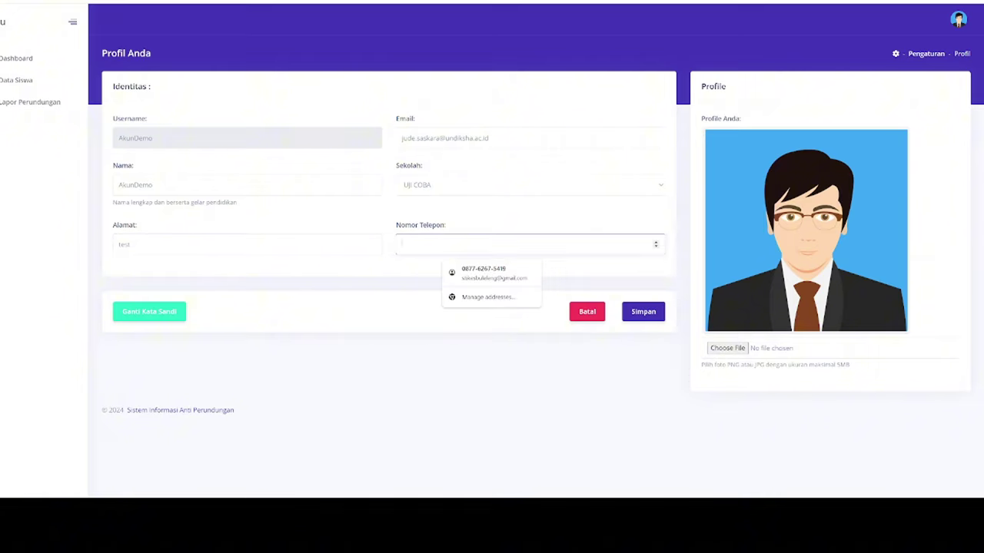
type("111")
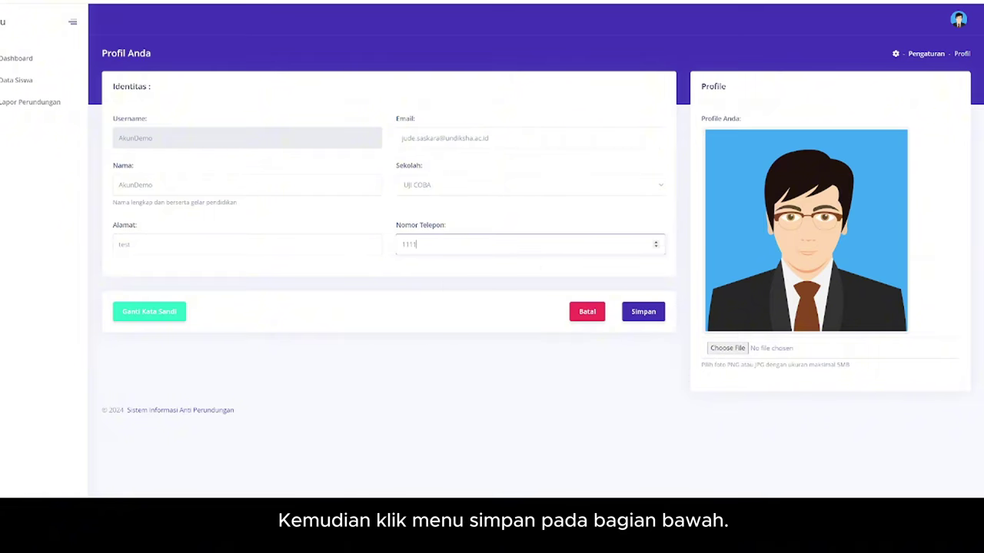
type("1")
left_click(651, 317)
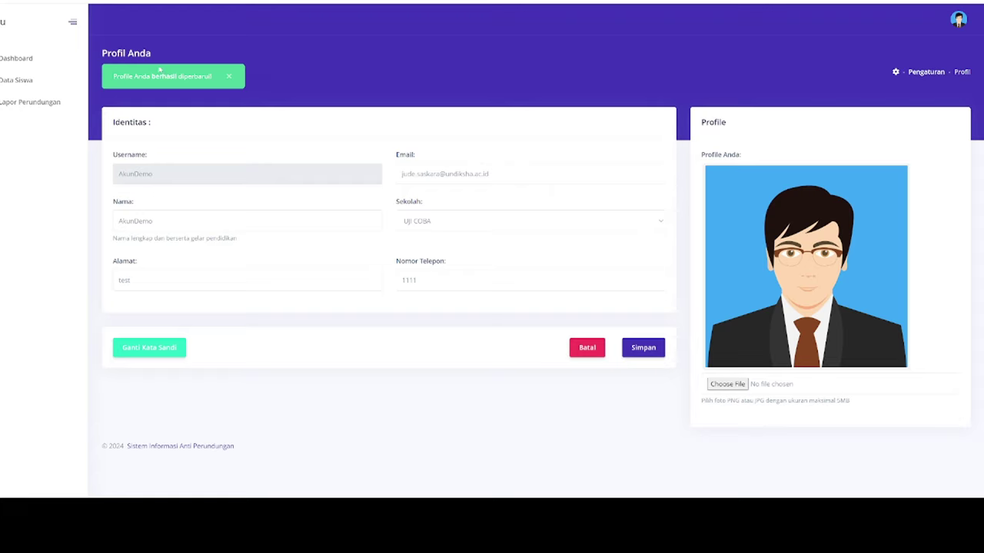
Step: Start a new student record, filling the NISN from a suggestion and the demo student's name
left_click(20, 83)
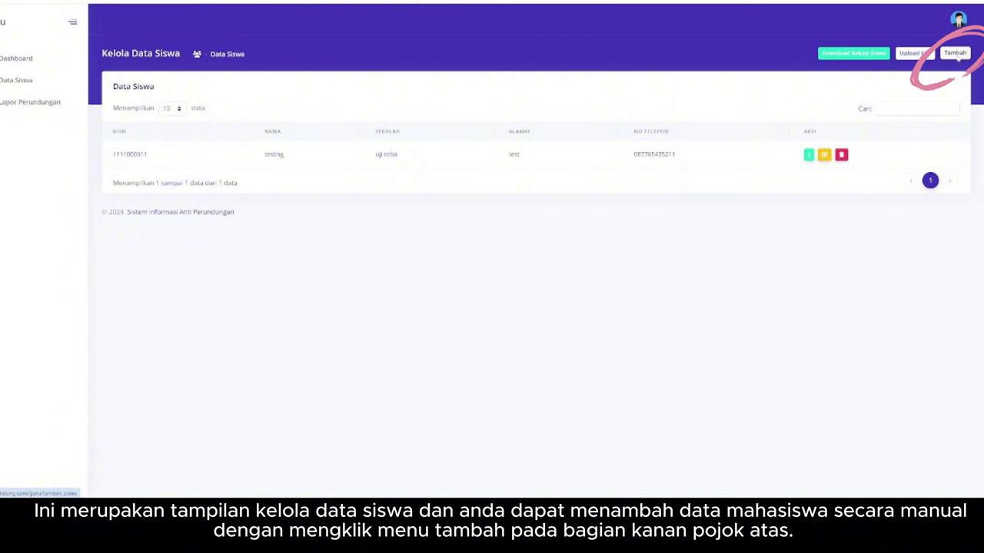
left_click(956, 53)
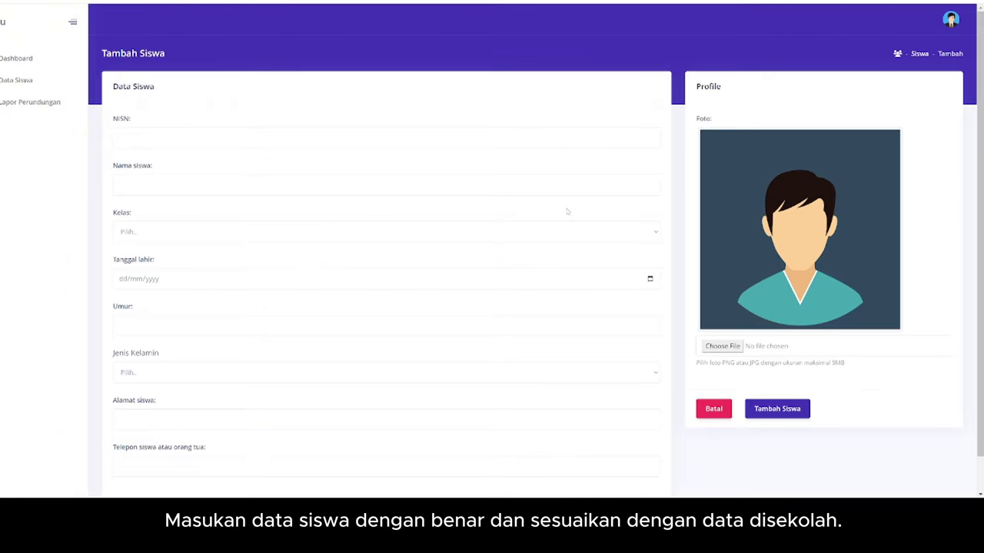
left_click(376, 138)
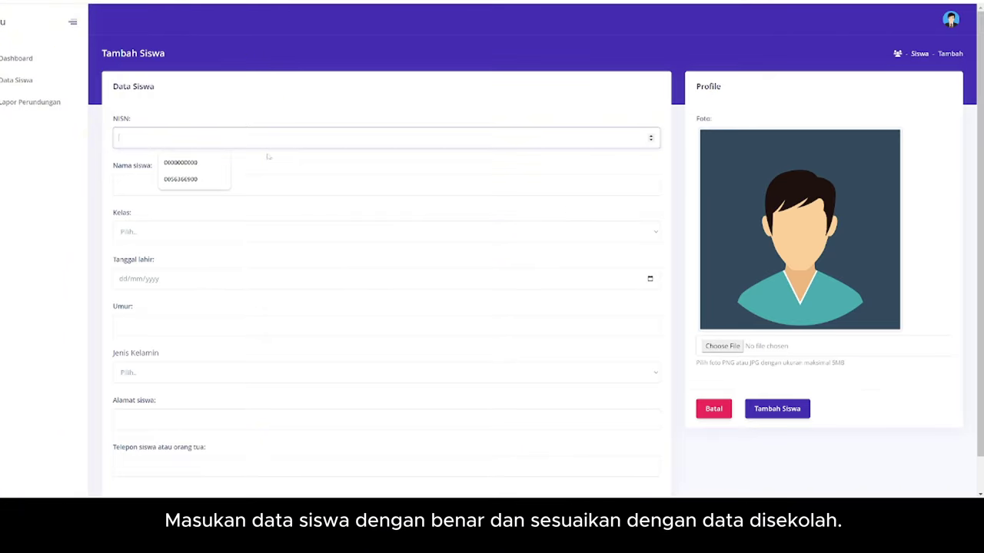
left_click(180, 163)
left_click(177, 184)
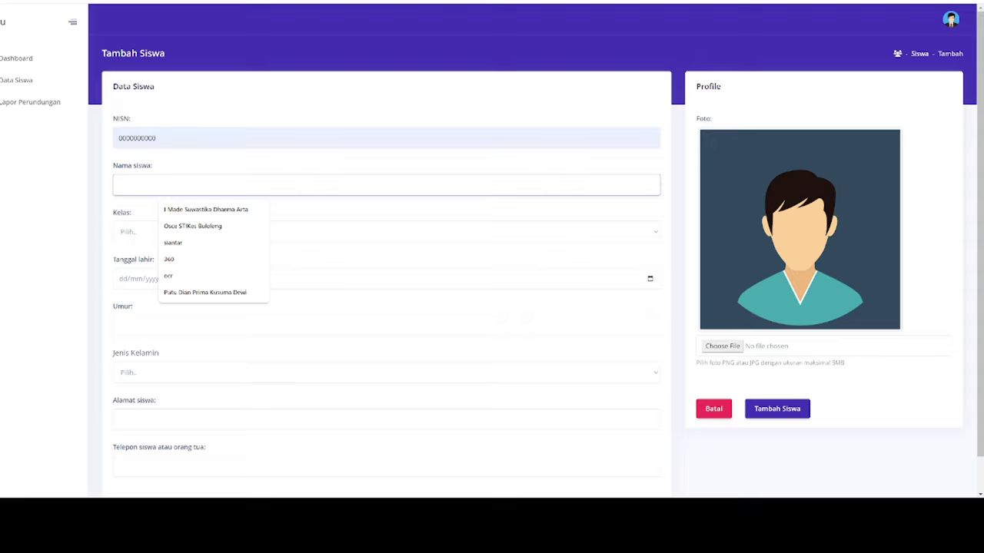
type("sis")
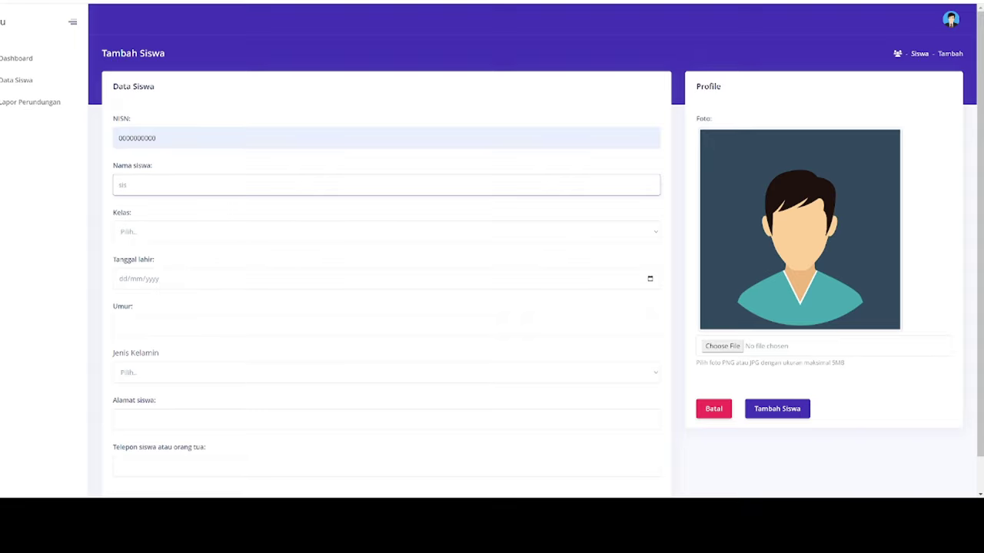
type("awademo")
Step: Set class VII SMP, birth date 17 August 2024, age 17 and gender Laki-laki
left_click(167, 232)
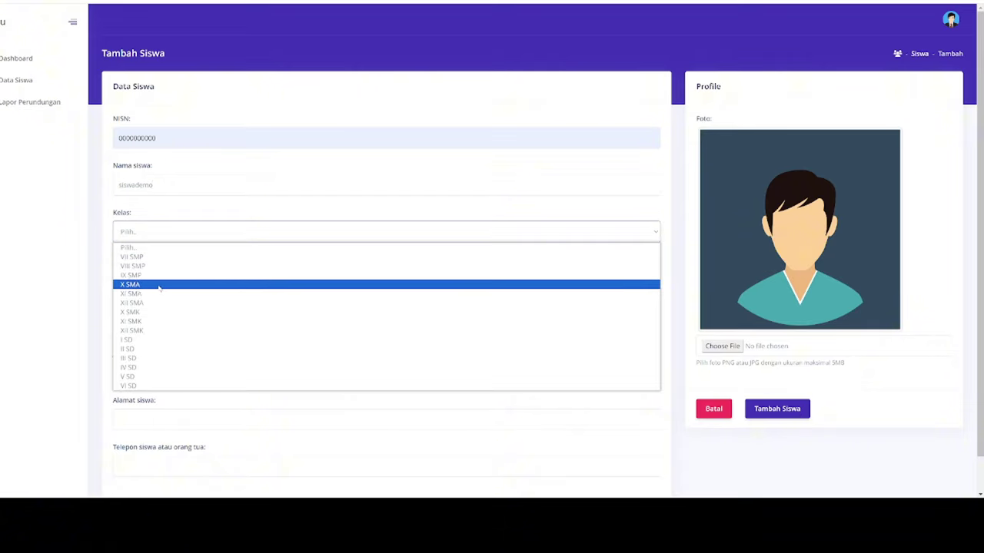
left_click(161, 257)
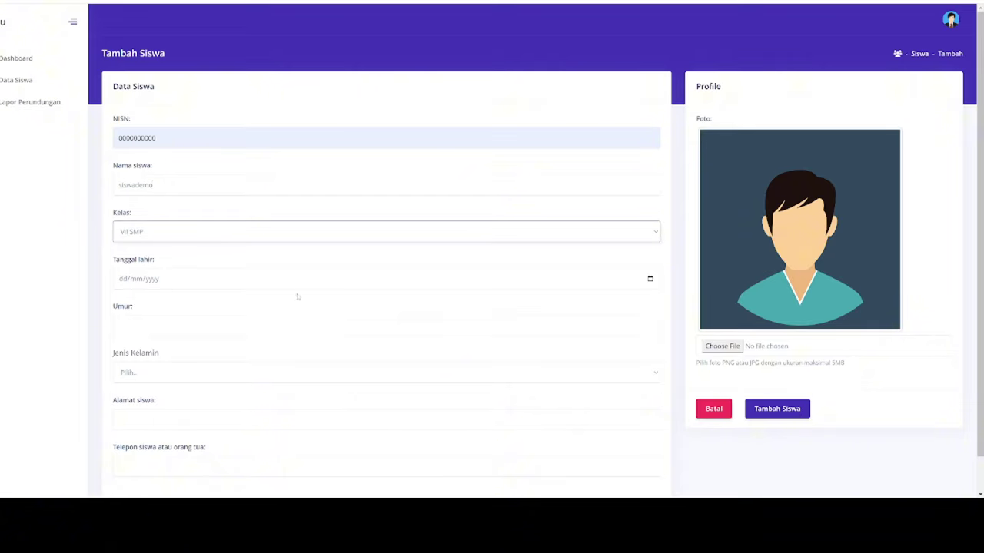
left_click(649, 279)
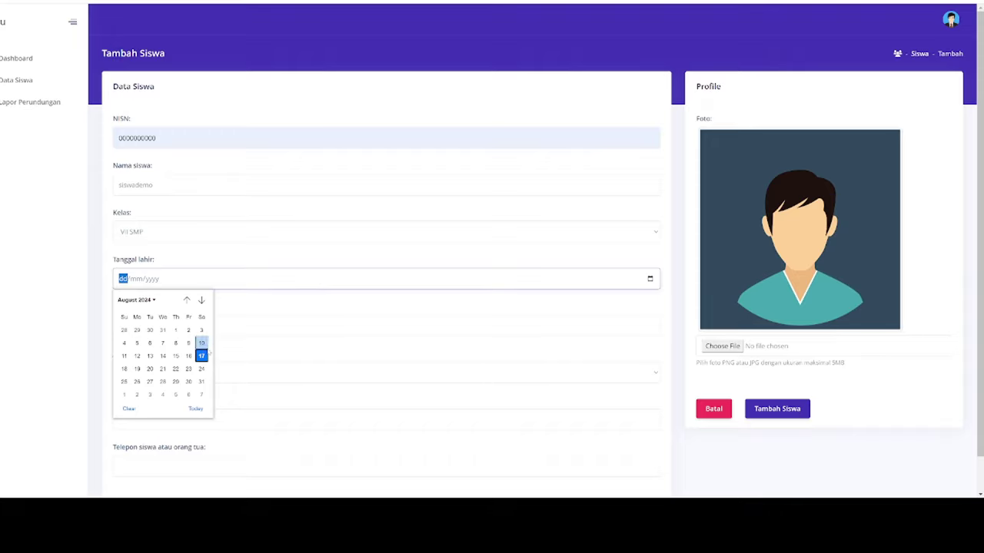
left_click(202, 355)
left_click(142, 326)
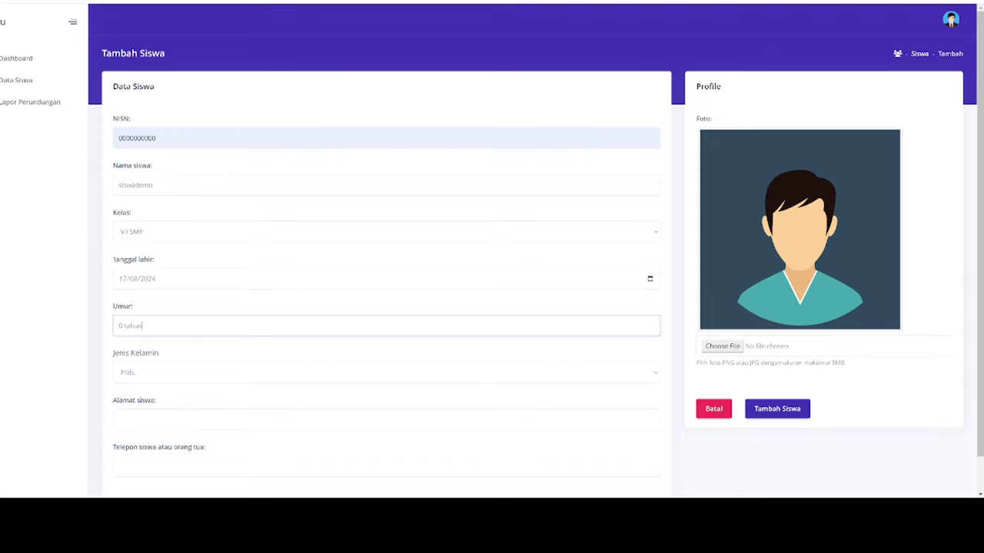
left_click_drag(142, 326, 87, 332)
type("17")
left_click(133, 372)
left_click(132, 398)
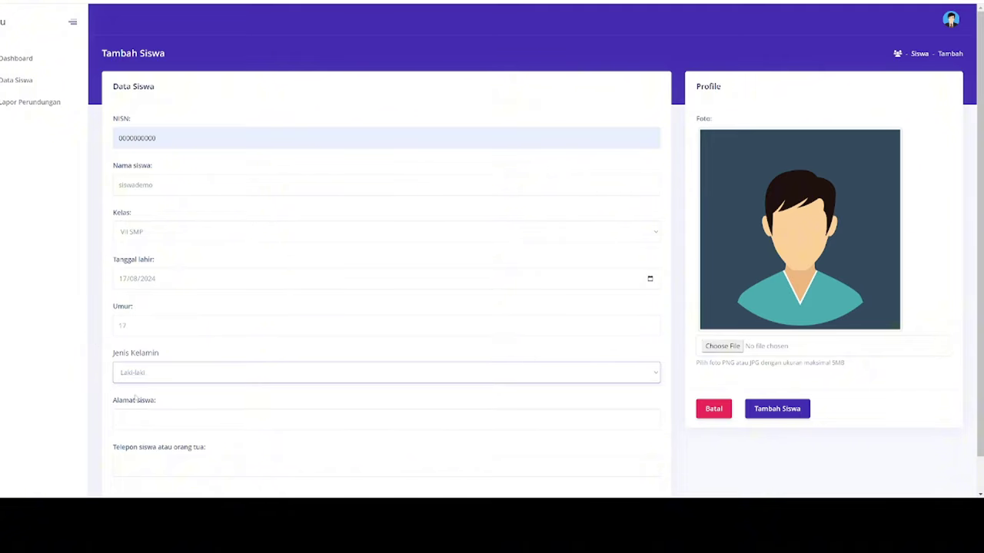
Step: Enter the student's address and phone number, then save the new record
scroll(142, 407, "down", 1)
left_click(143, 382)
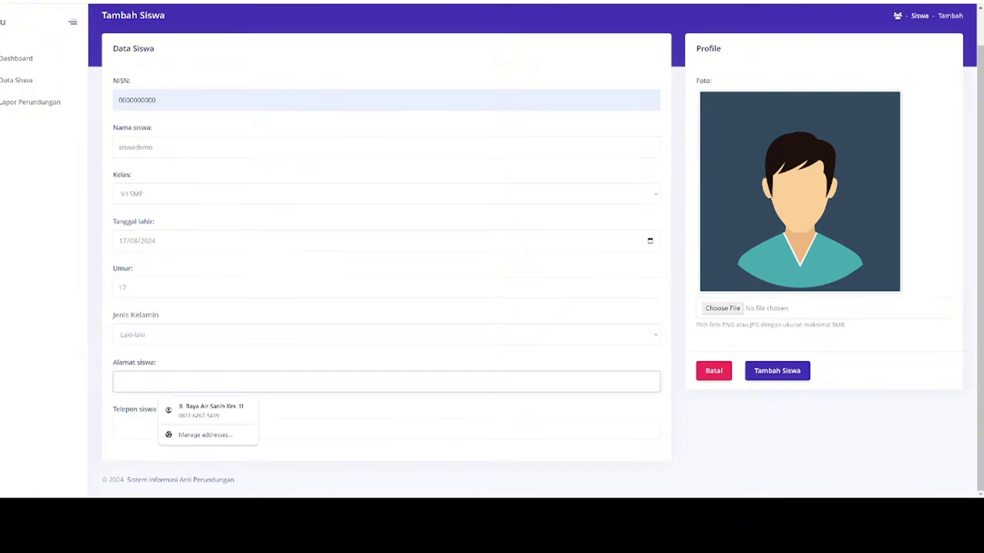
type("alamatdemo")
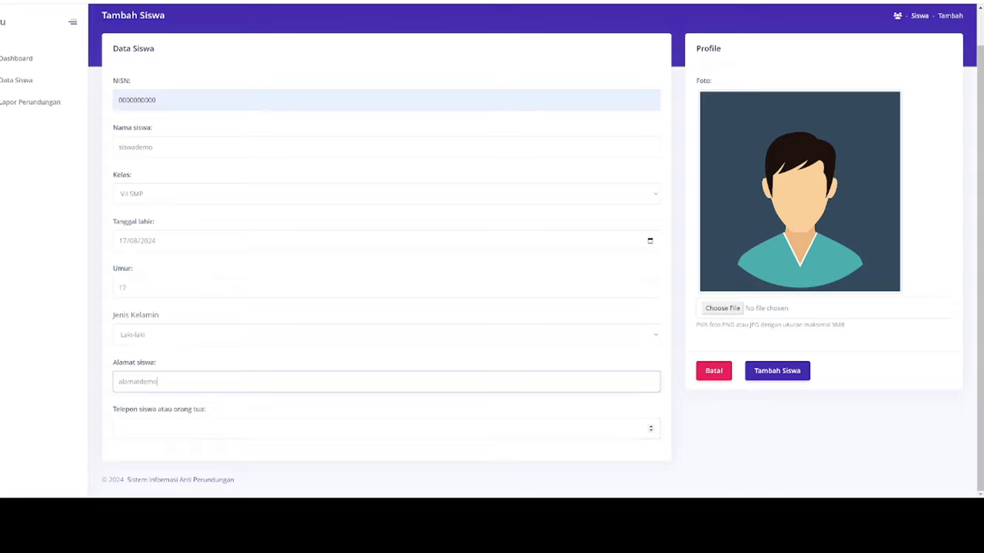
left_click(142, 429)
type("111")
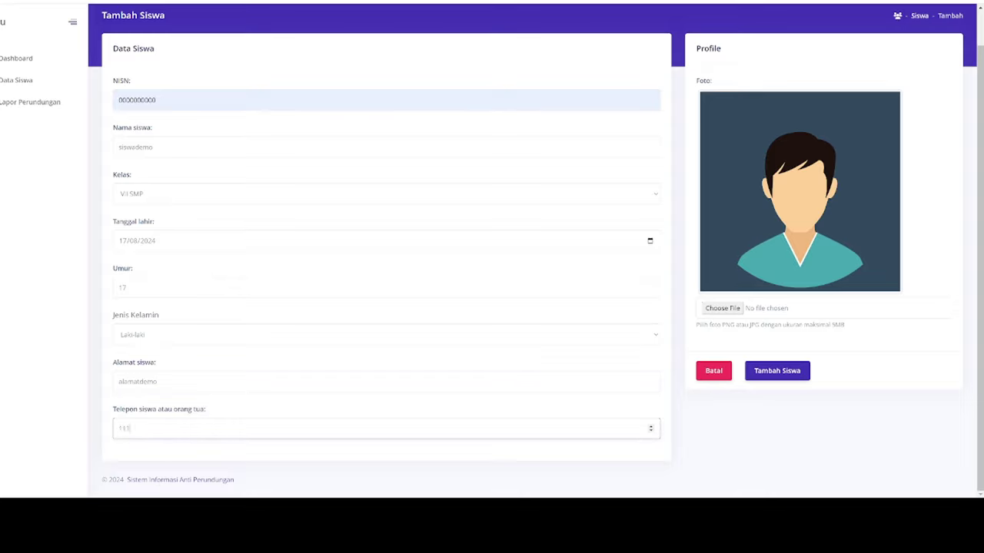
left_click(784, 375)
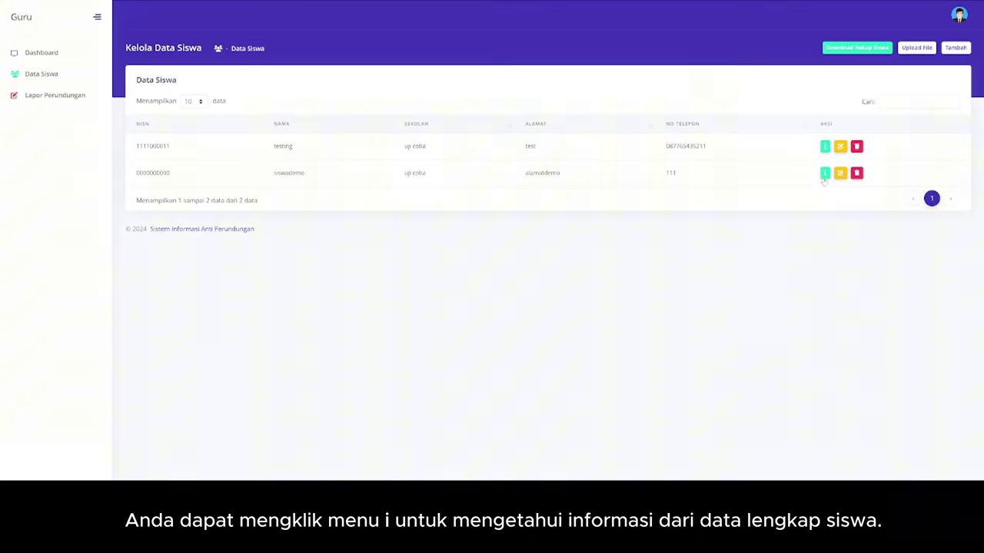
Step: Open Detail Data Siswa for the newly added demo student from its info button
left_click(824, 174)
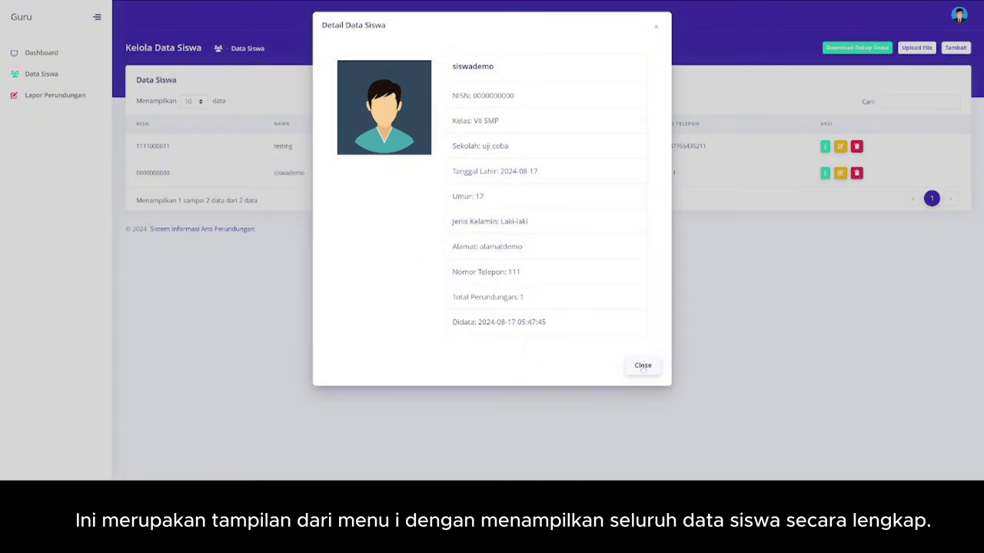
left_click(643, 367)
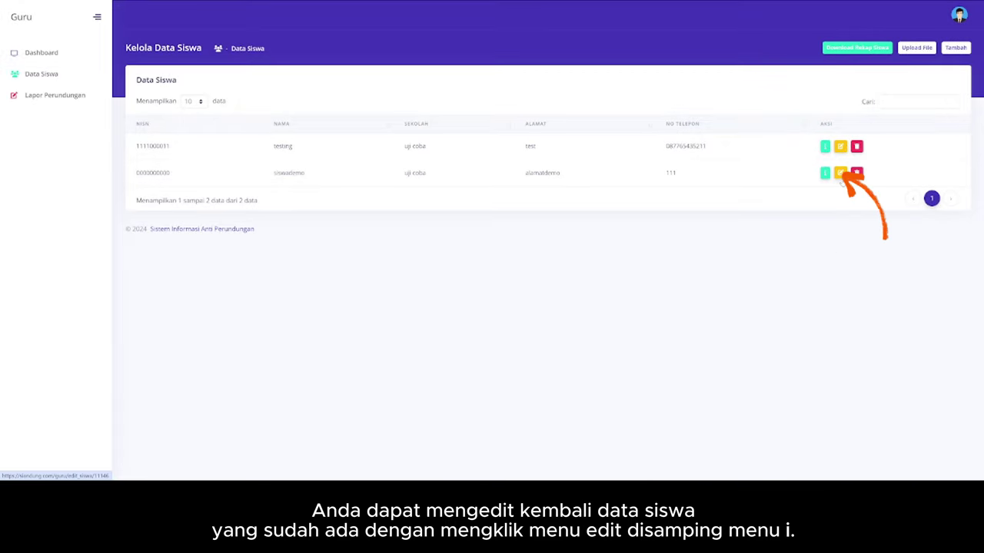
left_click(841, 173)
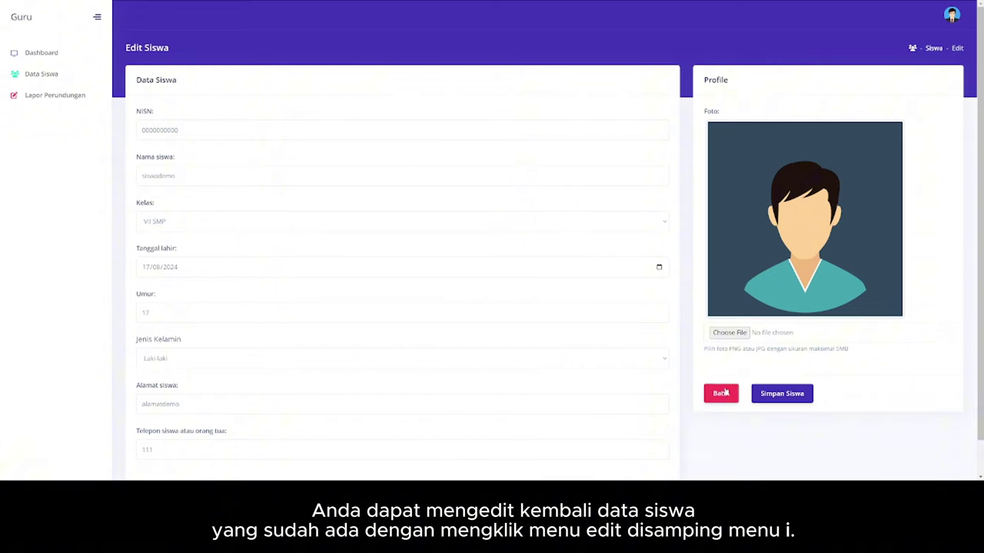
left_click(727, 395)
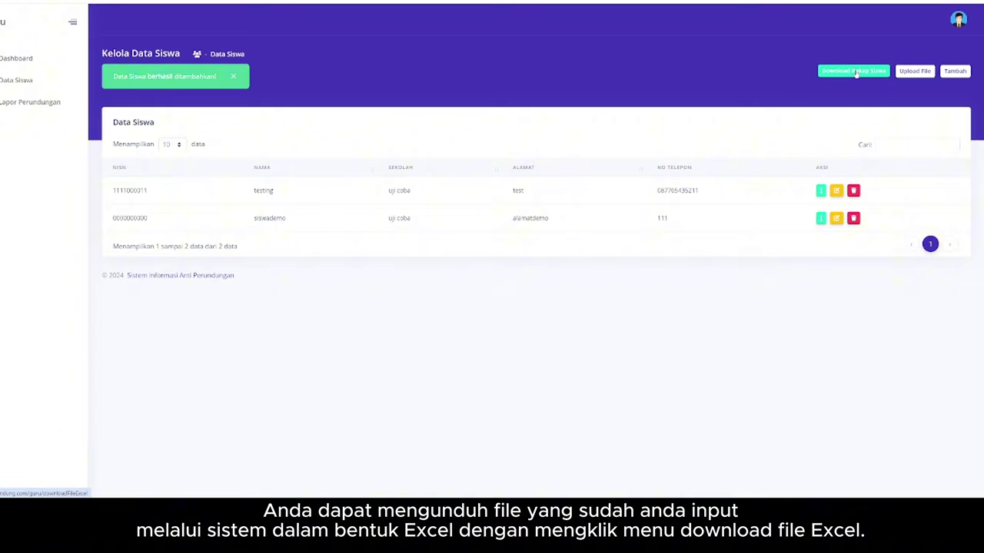
Step: Download the student recap and the Excel import template, closing the upload dialog unused
left_click(854, 71)
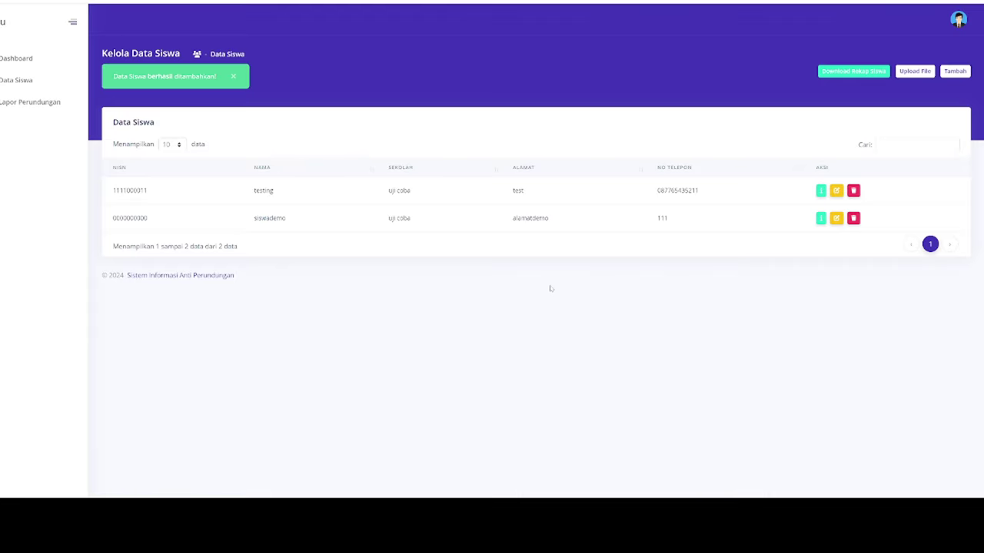
left_click(914, 73)
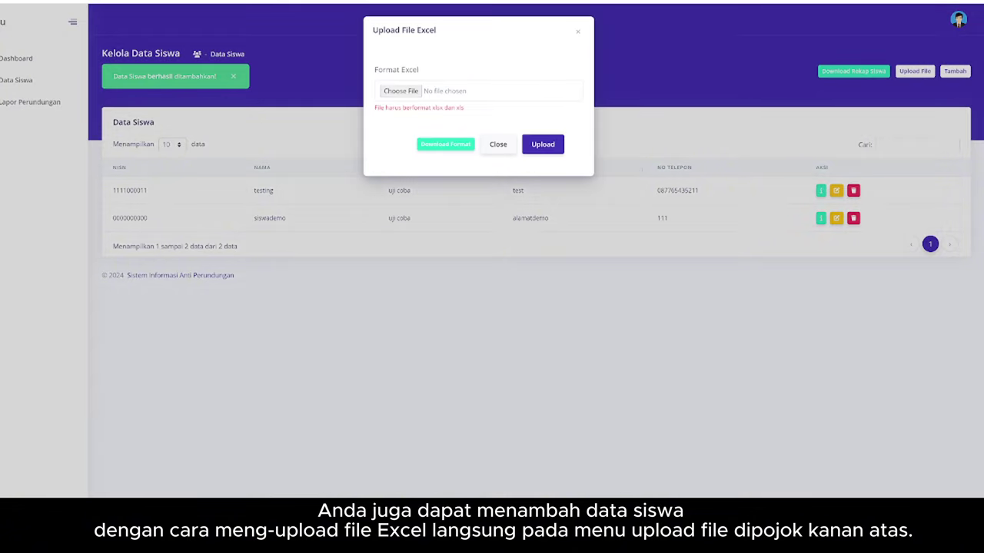
left_click(445, 143)
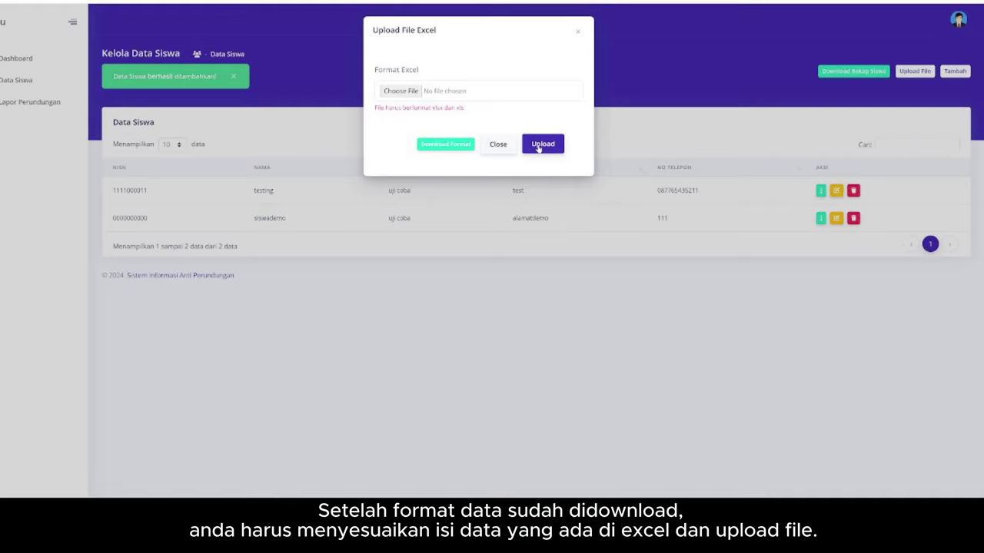
left_click(498, 145)
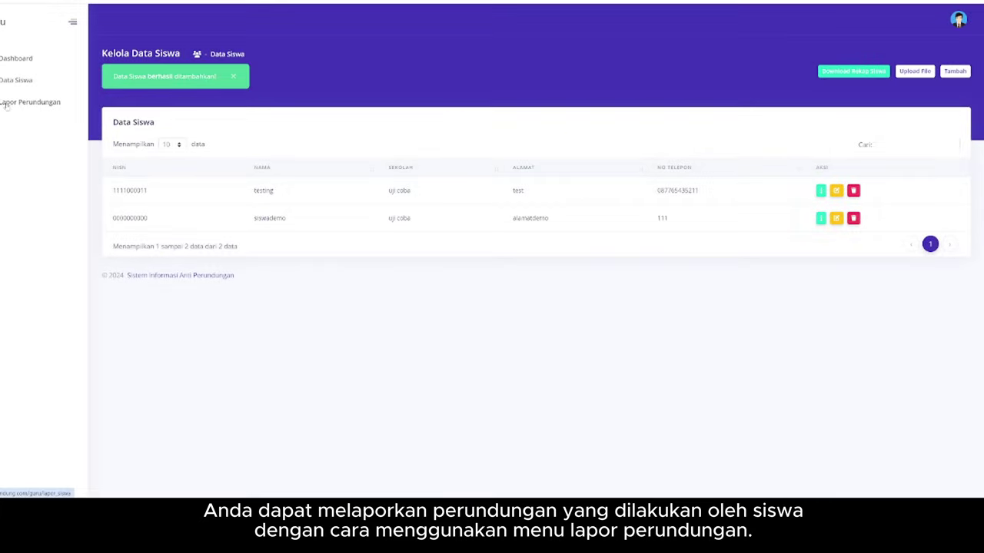
Step: Go to Lapor Perundungan and start a new, empty bullying report
left_click(6, 105)
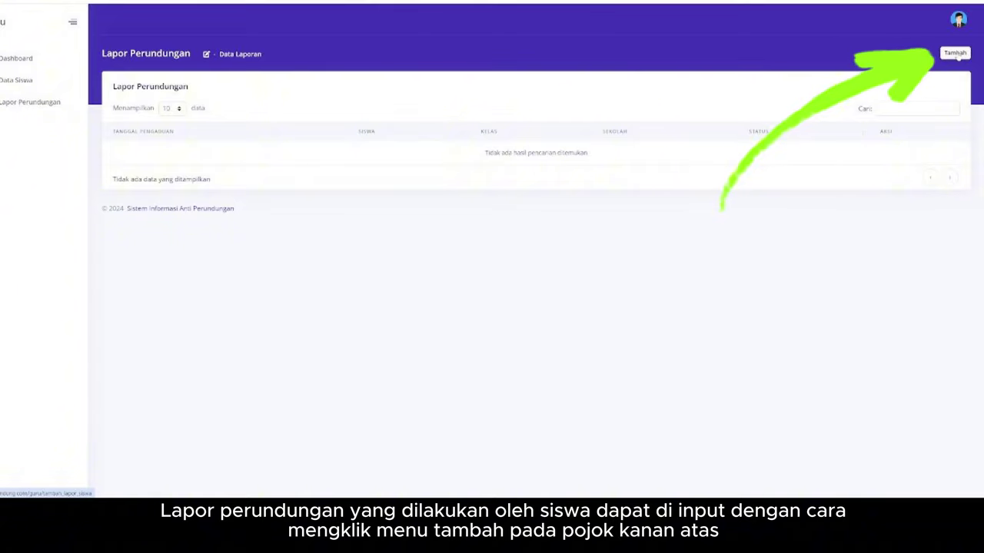
left_click(956, 54)
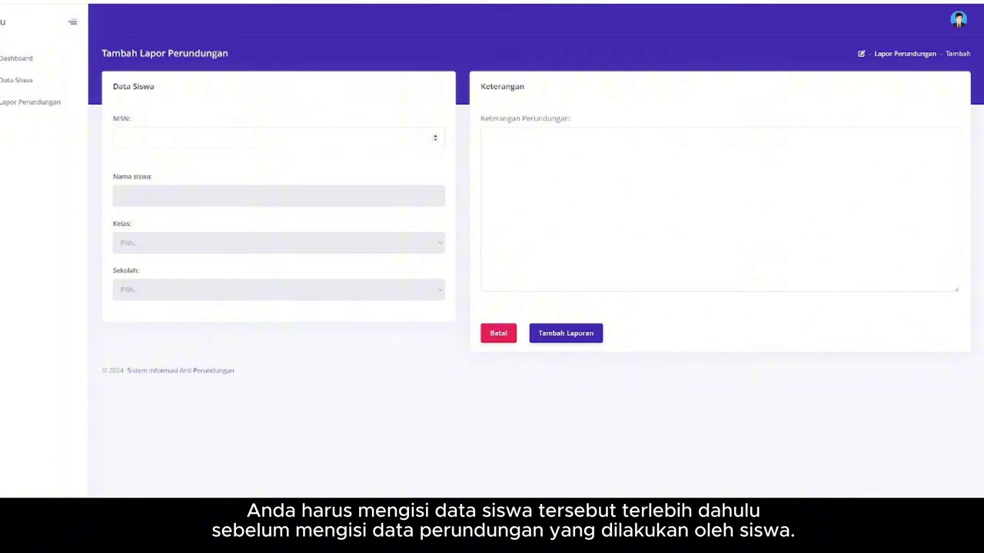
Step: Report the demo student, picked by NISN from suggestions, with description 'Saya di tendang'
left_click(269, 138)
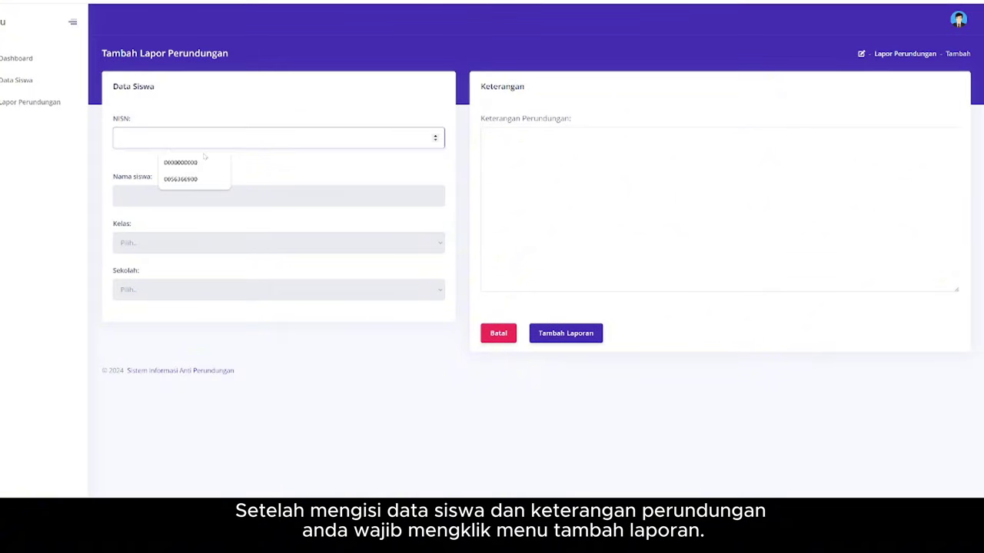
type("1")
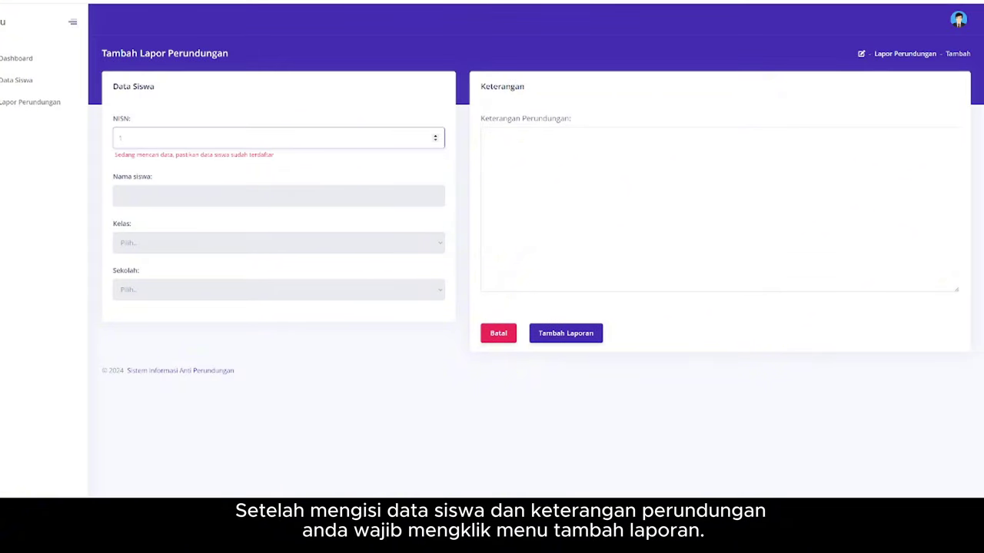
key("BackSpace")
key("Down")
key("Return")
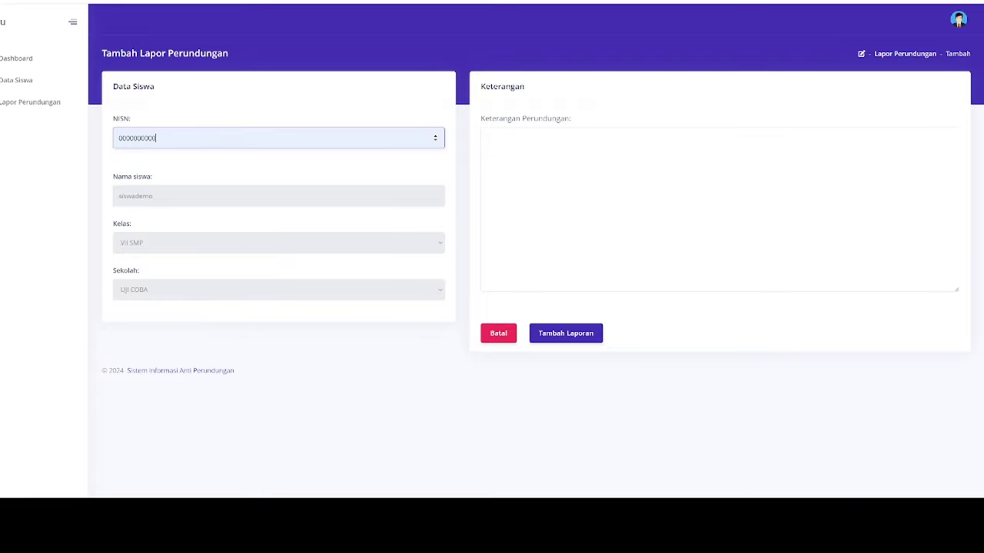
left_click(486, 138)
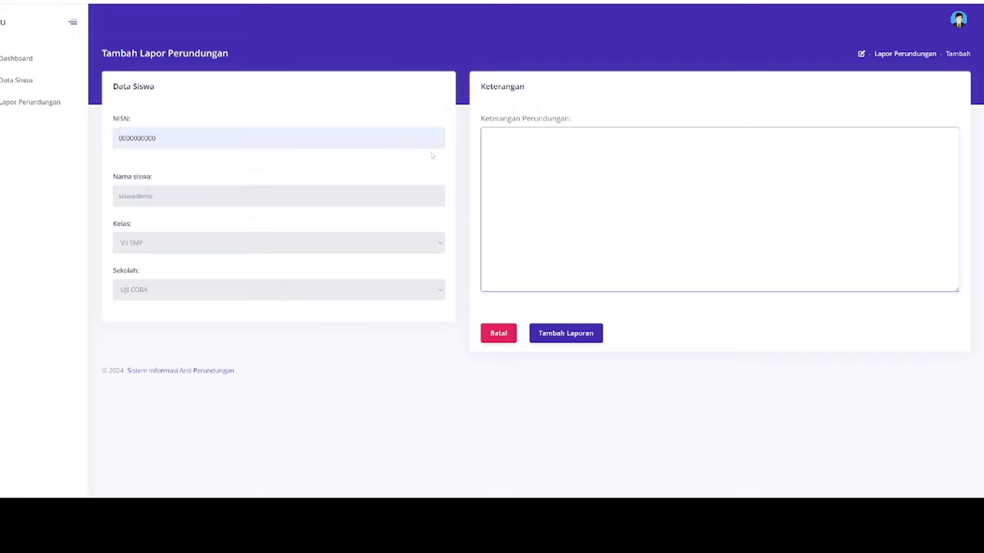
type("ya di tendang")
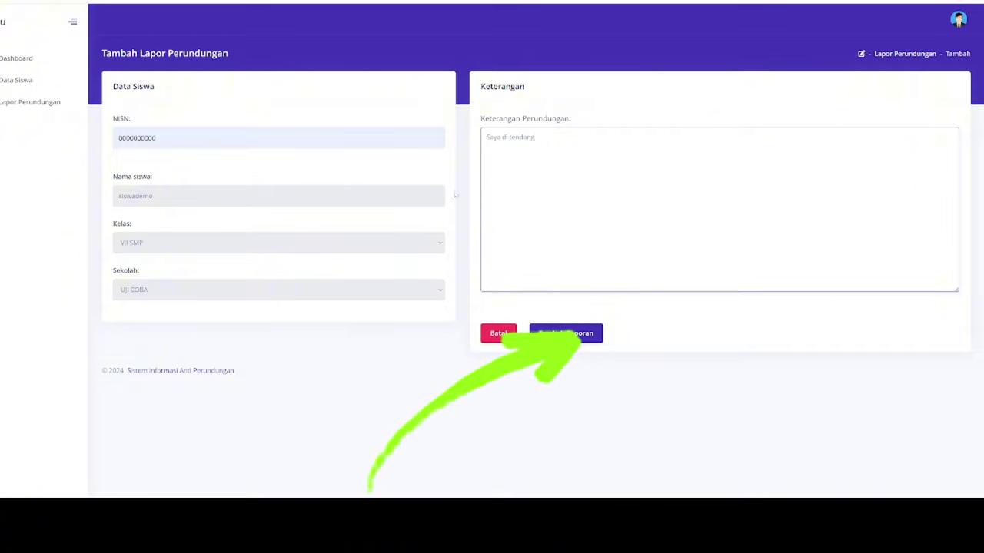
left_click(563, 335)
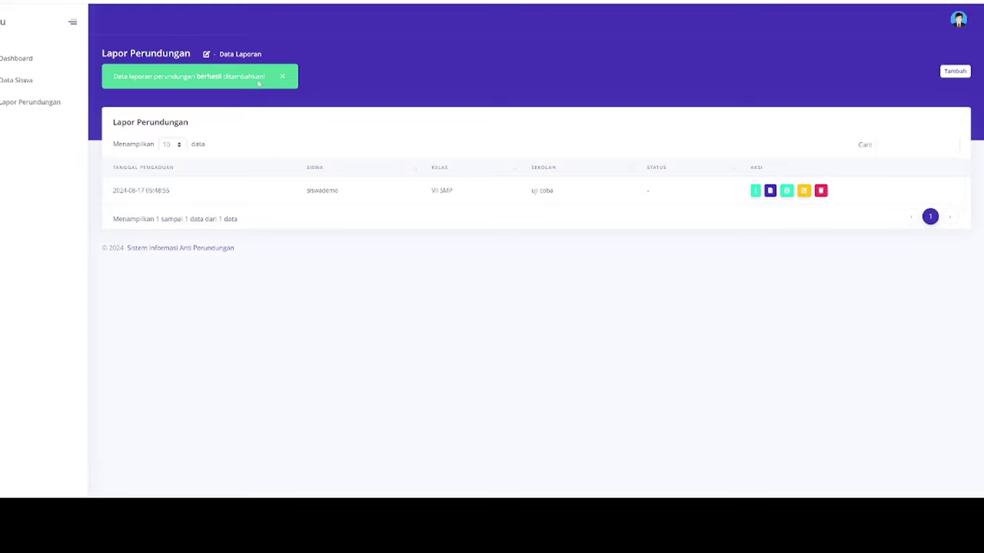
Step: View the reported student's details from the new report row, then close them
left_click(755, 190)
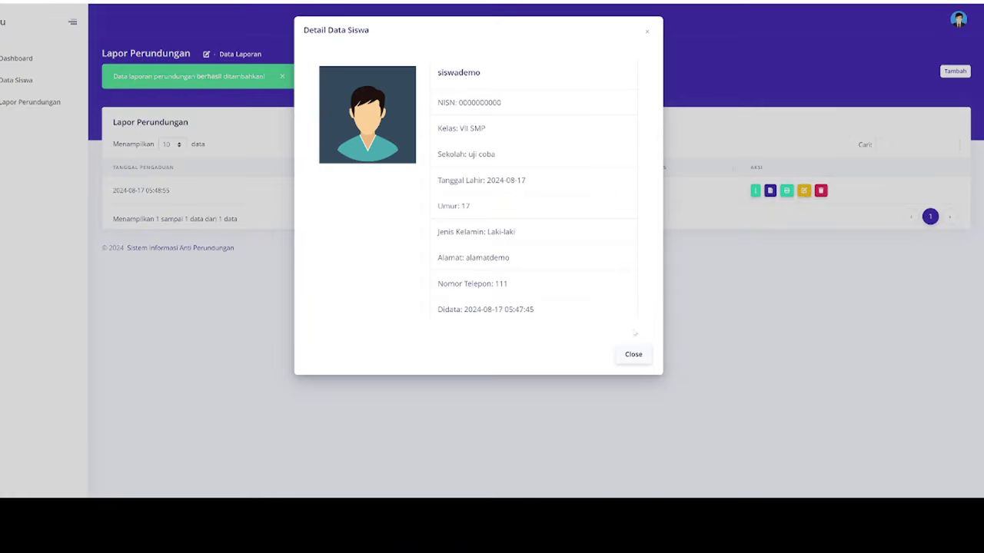
left_click(637, 360)
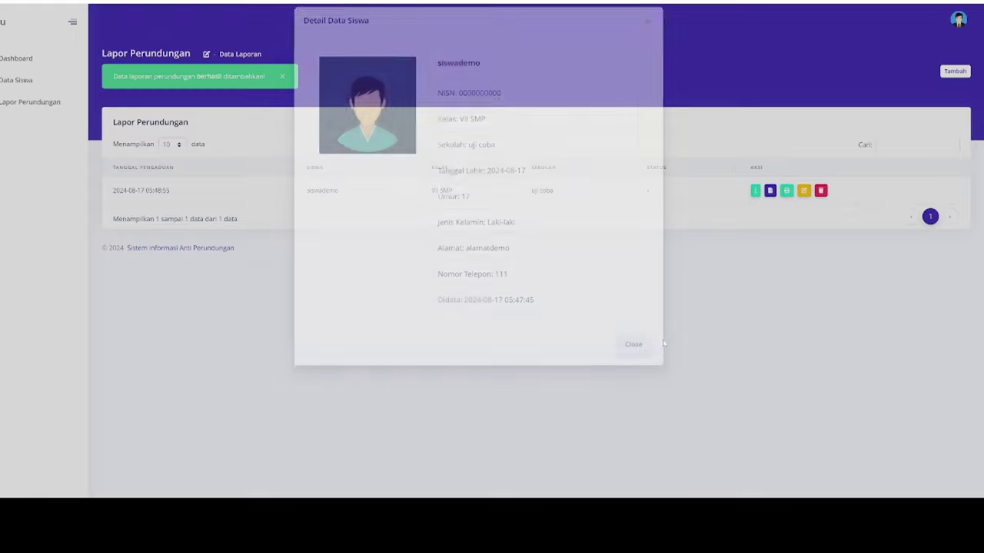
Step: Add a START log entry to the report with the note 'ket'
left_click(769, 191)
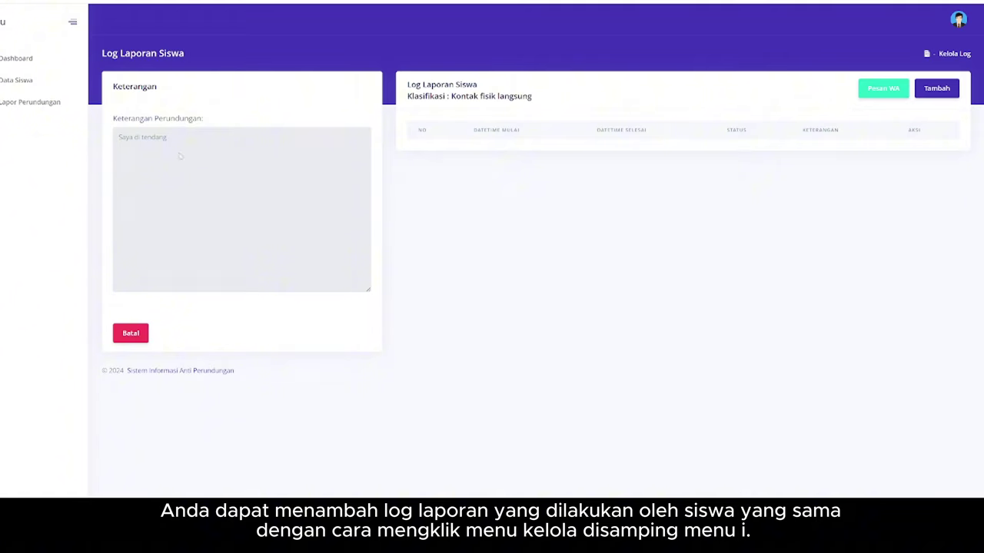
left_click(937, 87)
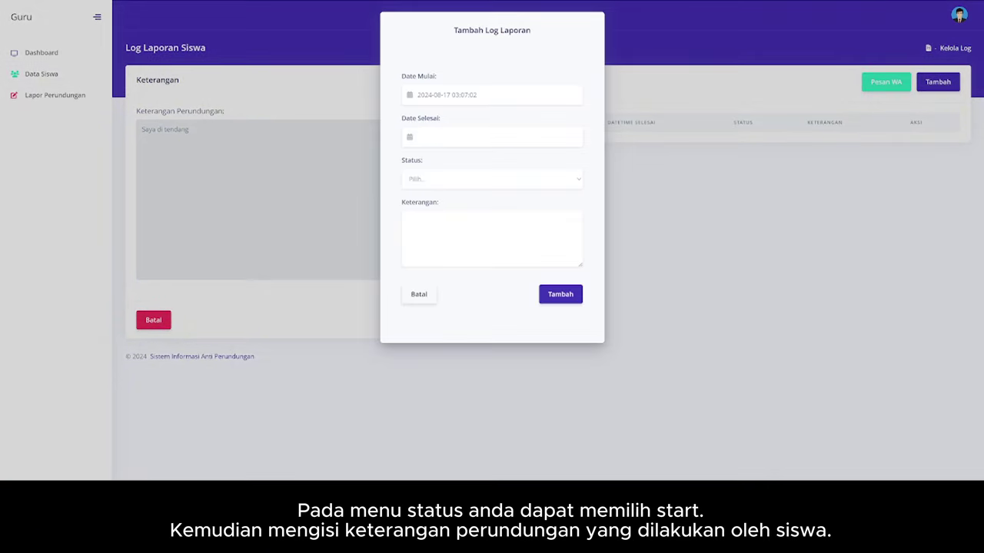
left_click(462, 137)
left_click(427, 178)
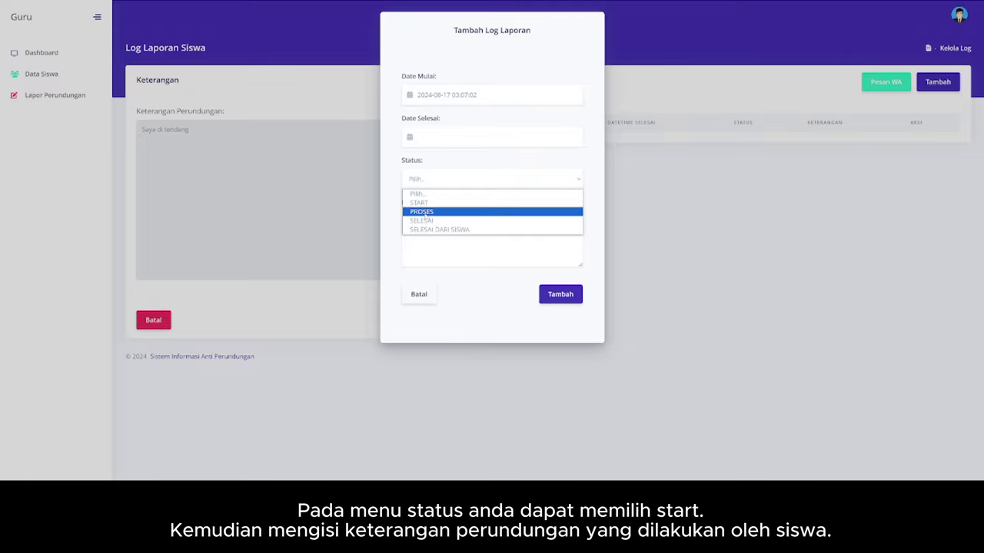
left_click(398, 250)
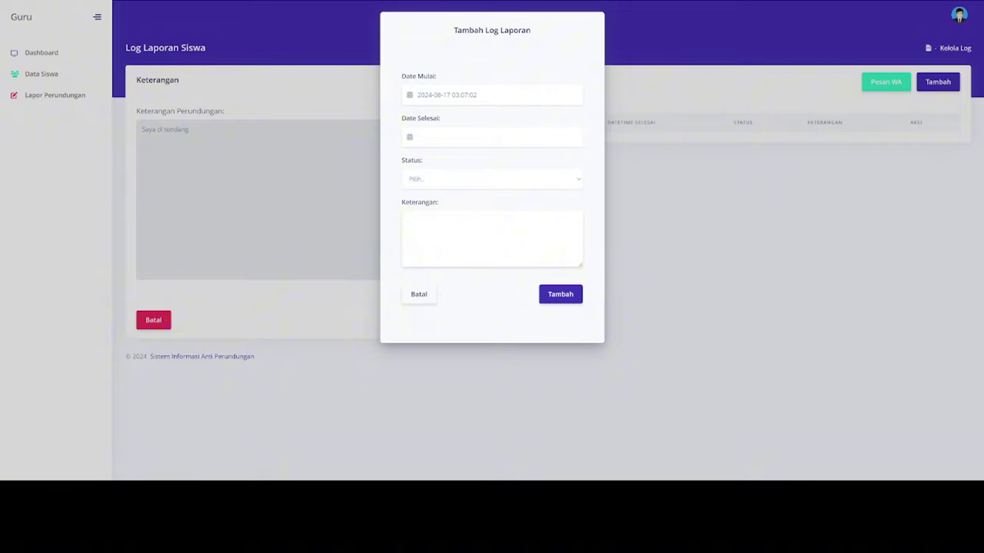
type("ket")
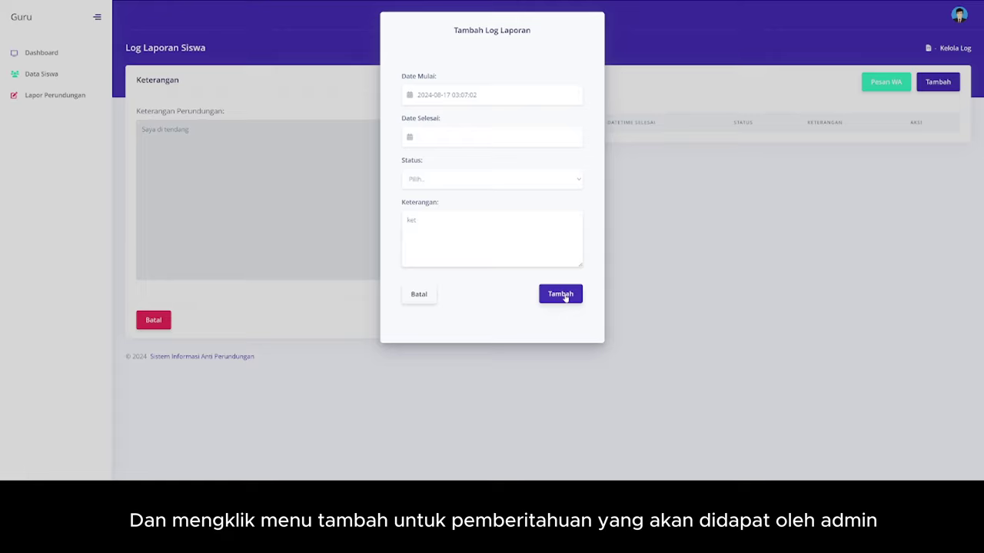
left_click(562, 295)
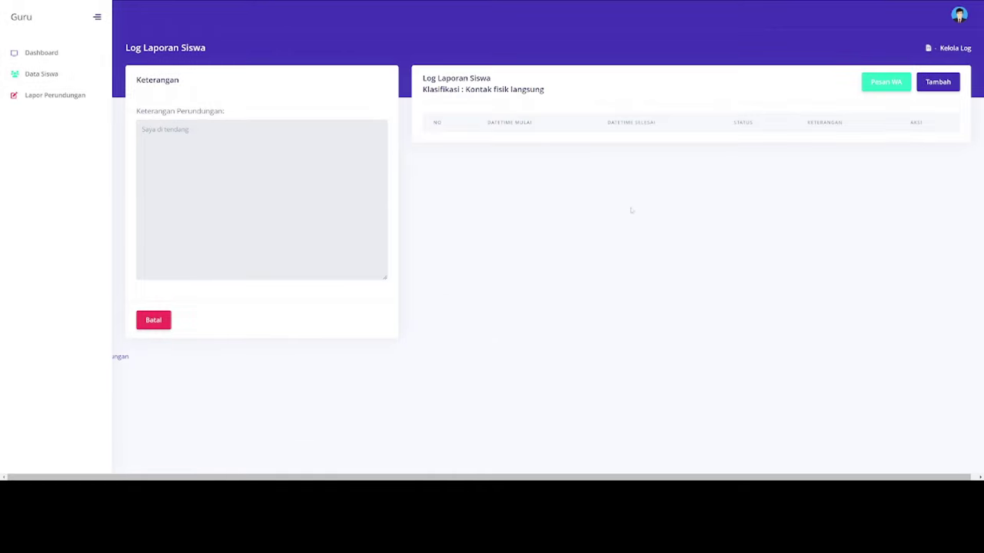
Step: Change the log entry's status to SELESAI and save it, then open the account options
left_click(890, 151)
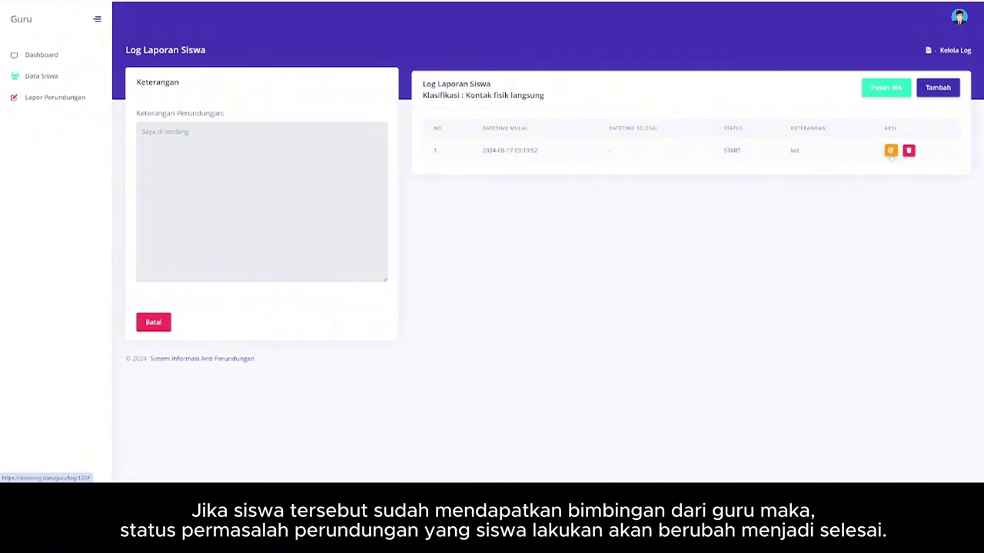
left_click(476, 188)
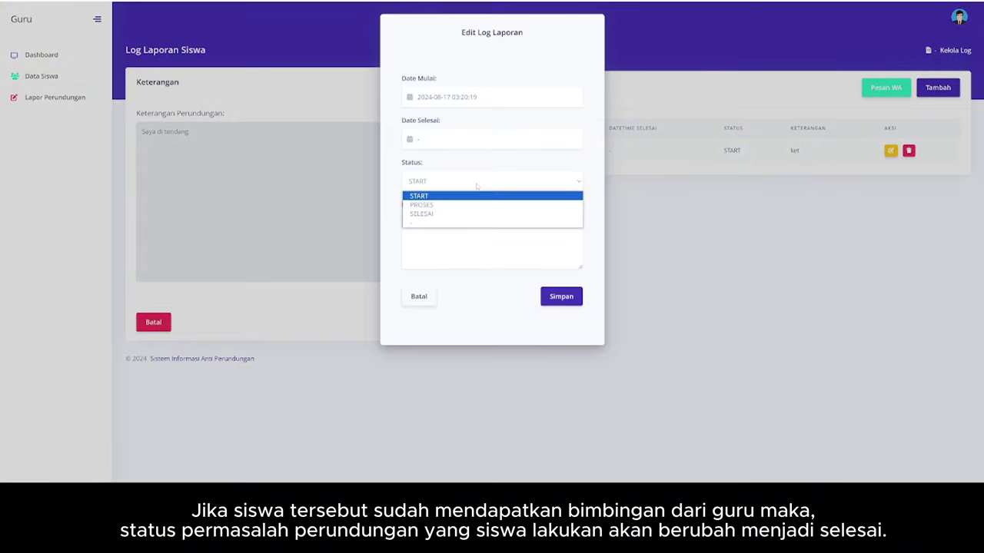
left_click(463, 213)
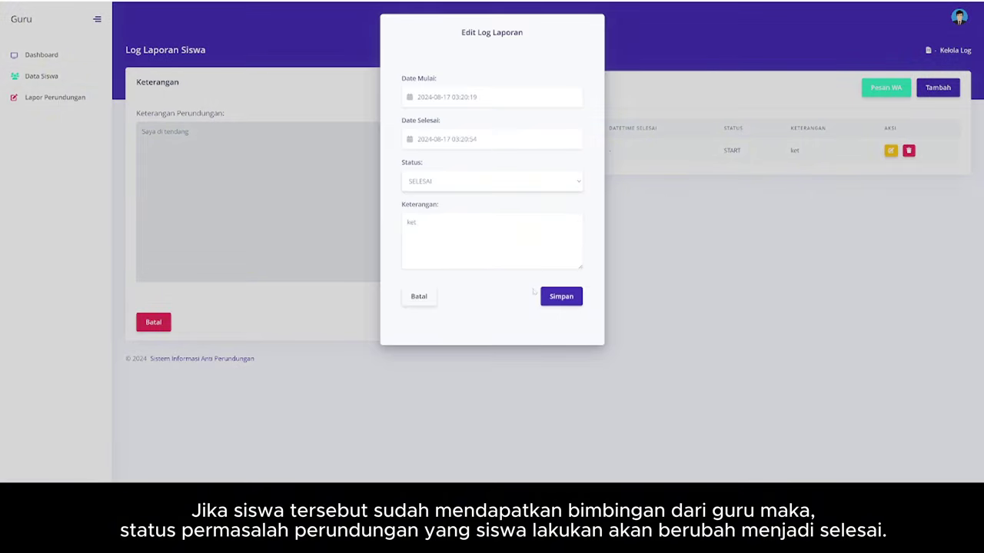
left_click(561, 297)
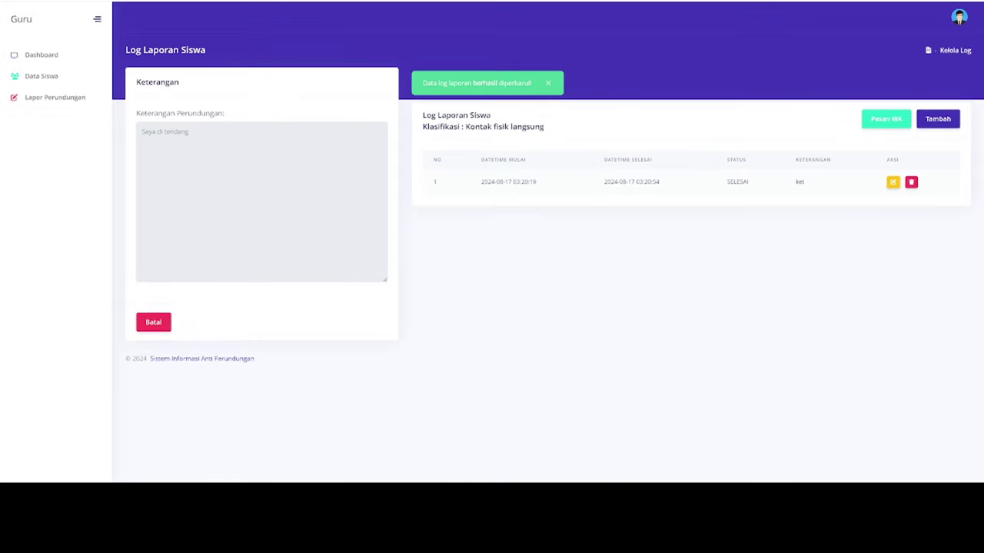
left_click(959, 17)
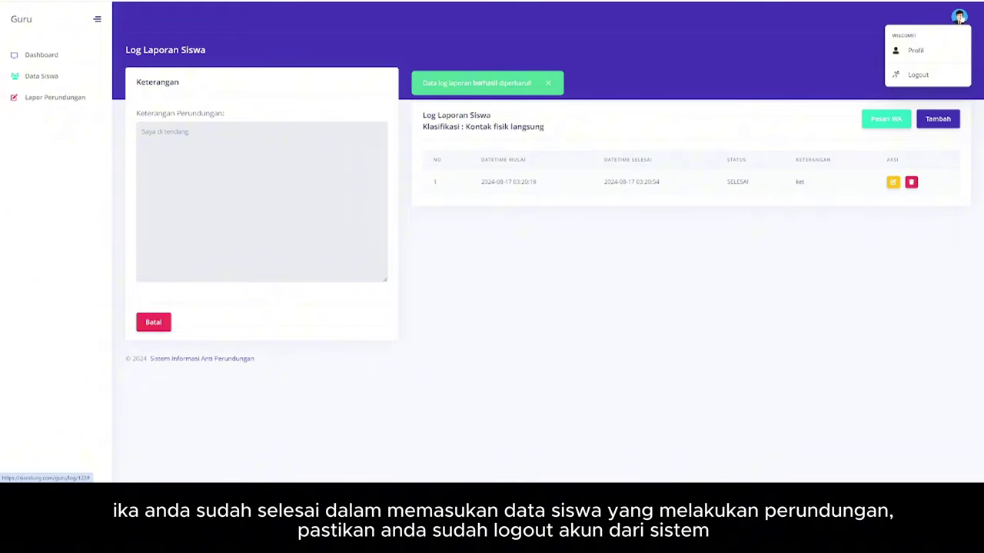
Step: Log out of the SIAP teacher account from the profile avatar menu, confirming the Logout dialog
left_click(919, 75)
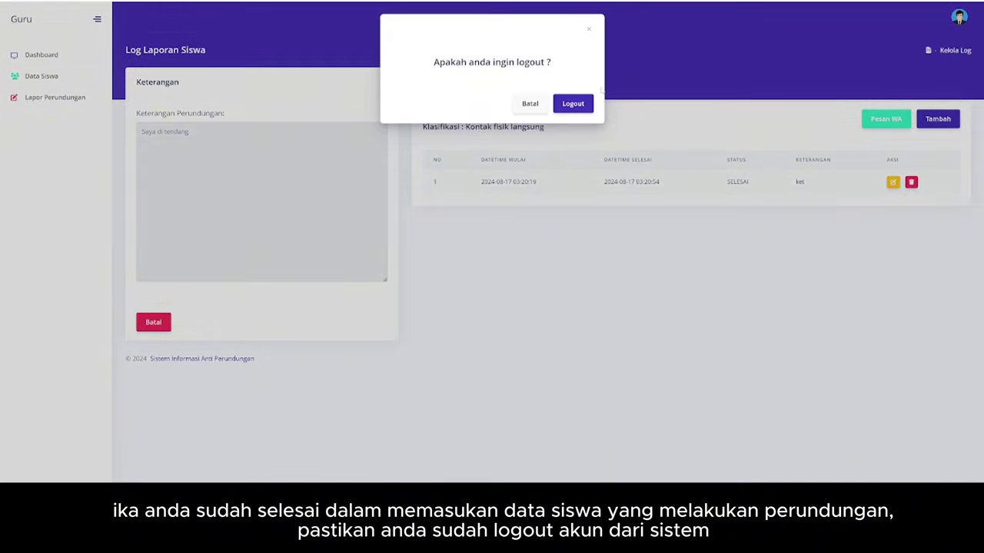
left_click(575, 103)
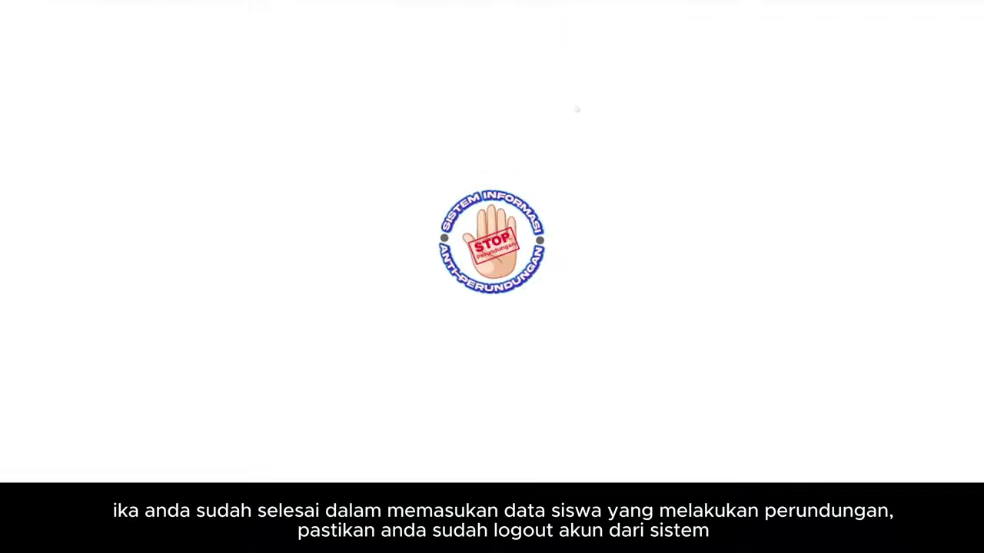